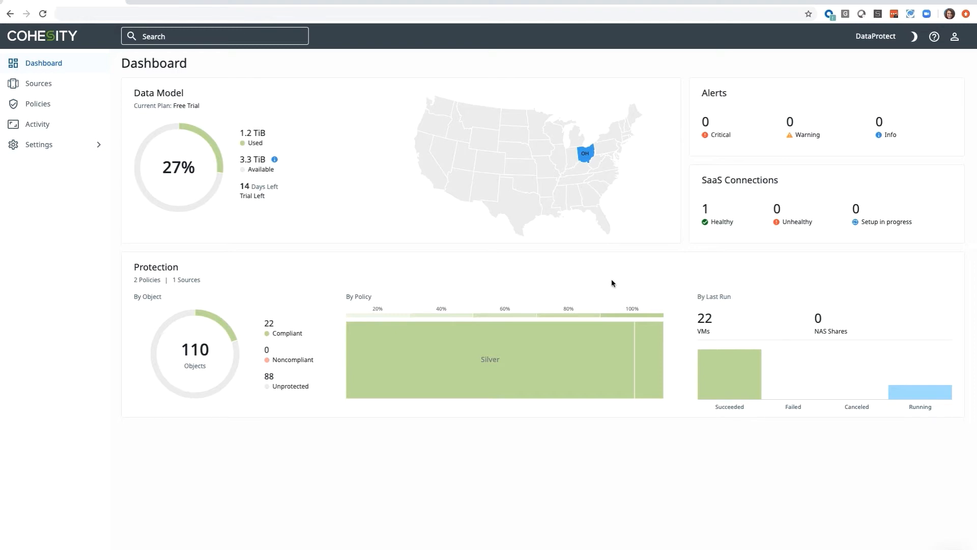
# Open the list of registered sources.
pyautogui.click(79, 85)
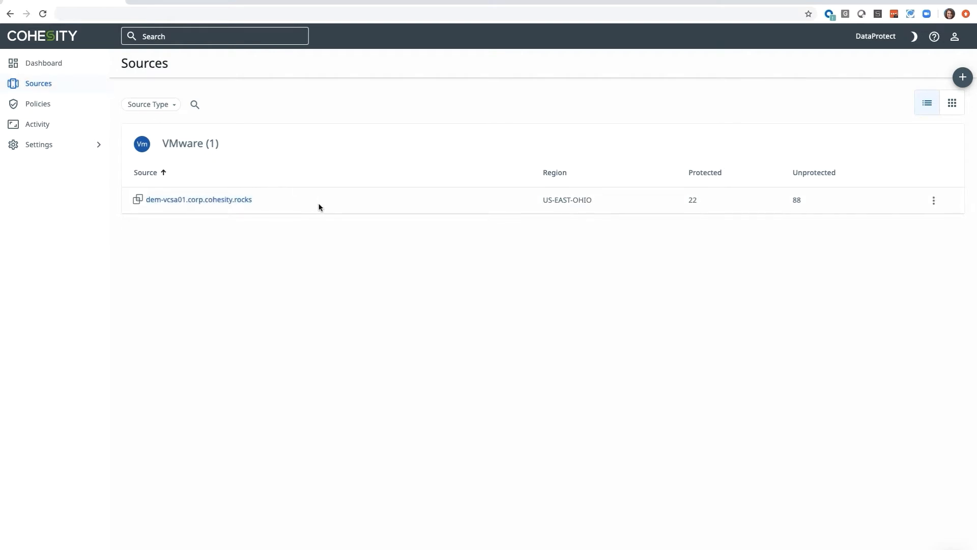
pyautogui.click(963, 78)
pyautogui.click(960, 112)
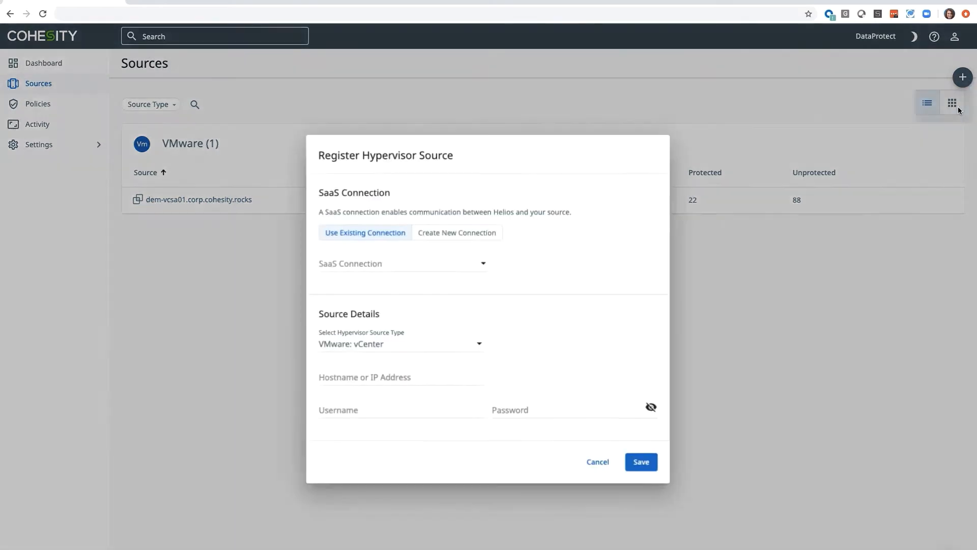
pyautogui.click(483, 264)
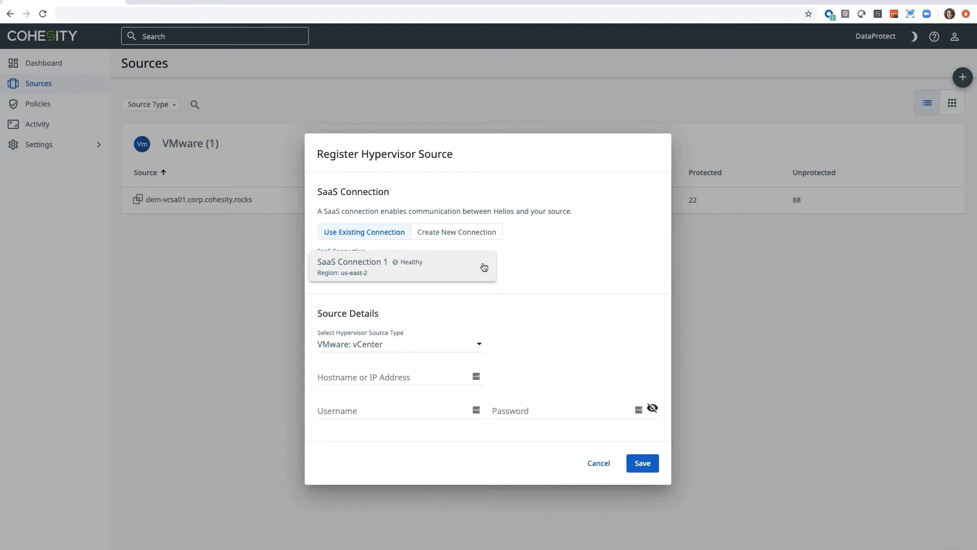
pyautogui.click(484, 268)
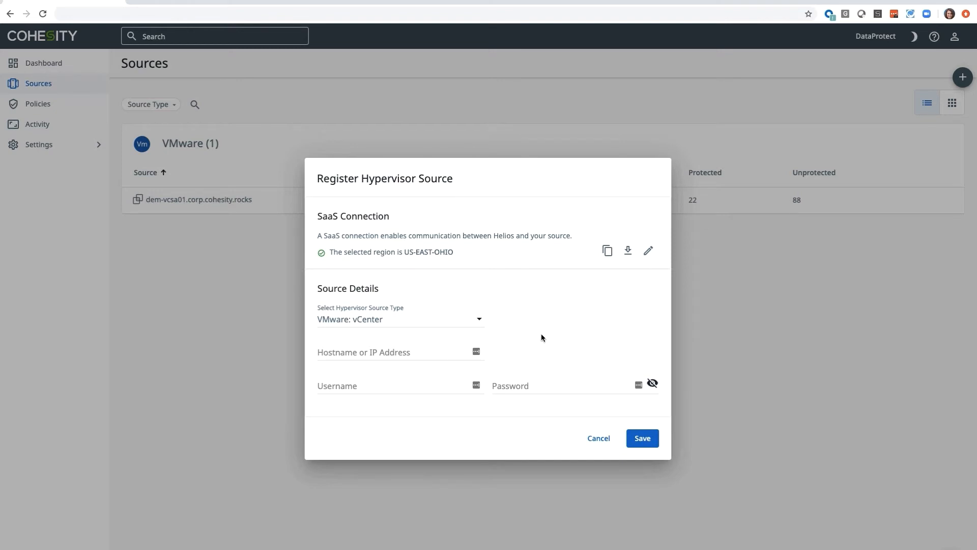
pyautogui.click(610, 439)
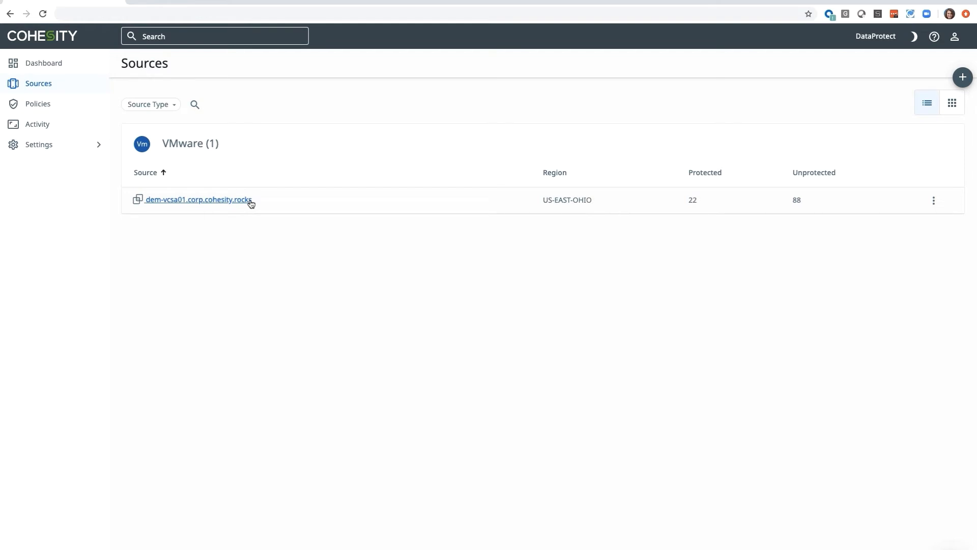
# Open the dem-vcsa01.corp.cohesity.rocks source and show only its unprotected objects in a flat list.
pyautogui.click(229, 200)
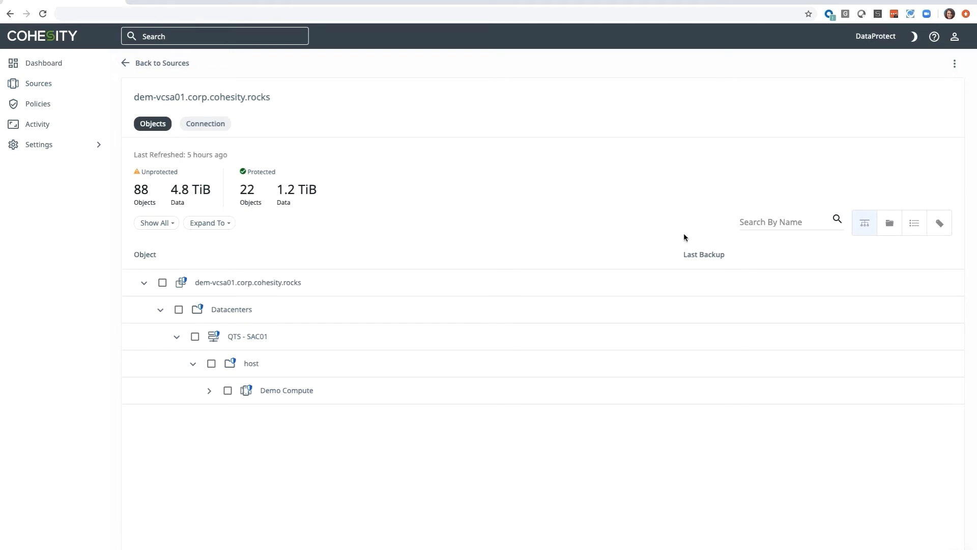
pyautogui.click(924, 233)
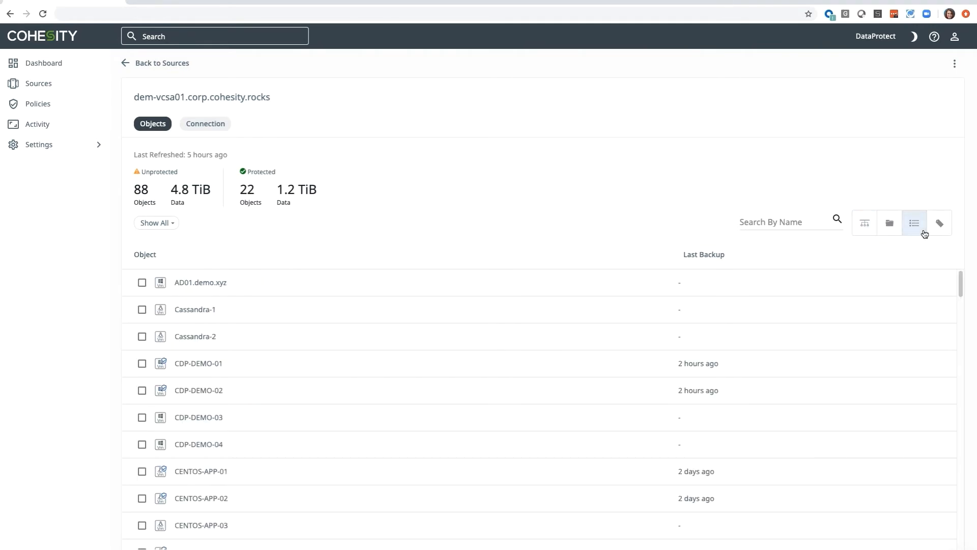
pyautogui.click(173, 224)
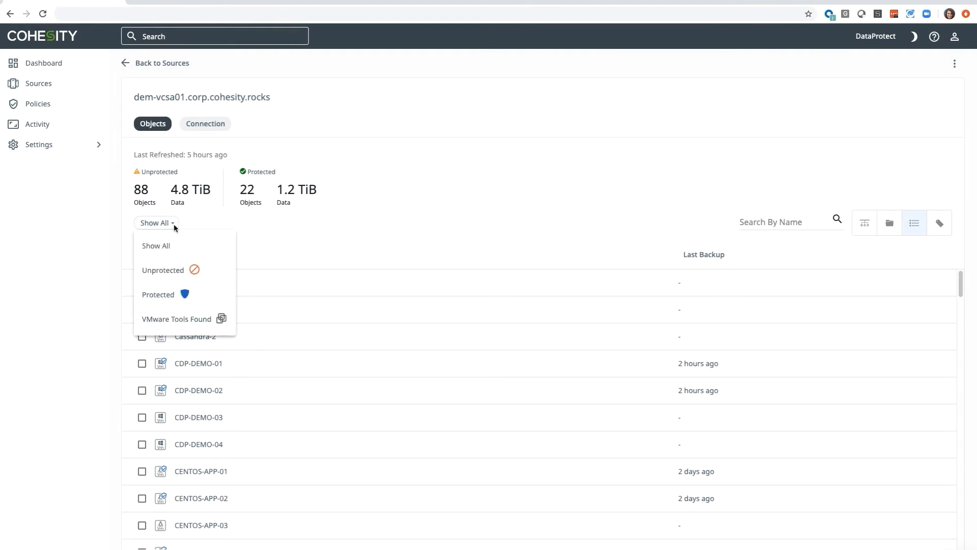
pyautogui.click(219, 272)
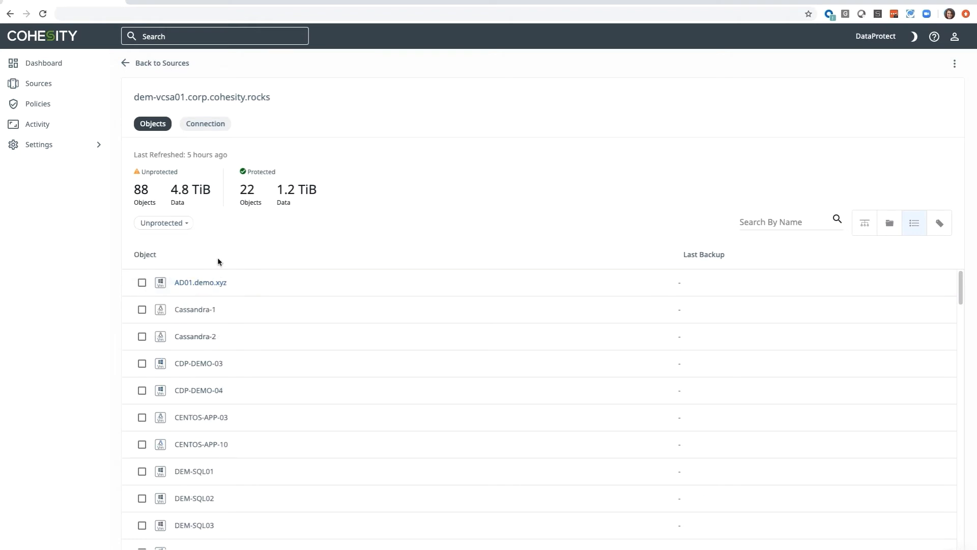
# Search the unprotected objects for "win" and select the virtual machine WIN-APP-05.
pyautogui.click(752, 222)
pyautogui.write('win')
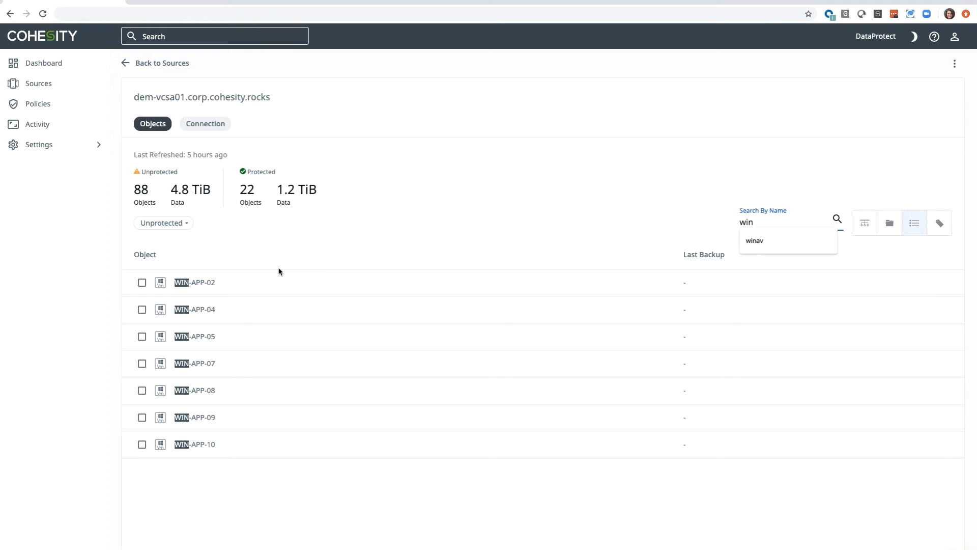
pyautogui.click(143, 338)
pyautogui.click(142, 337)
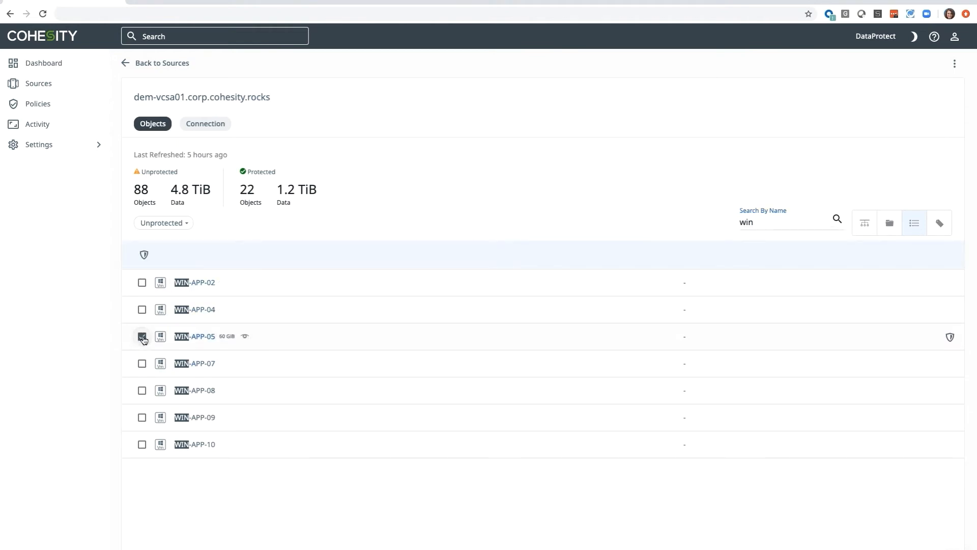
# Create a new protection for the selected virtual machine and assign it the Silver policy.
pyautogui.click(144, 255)
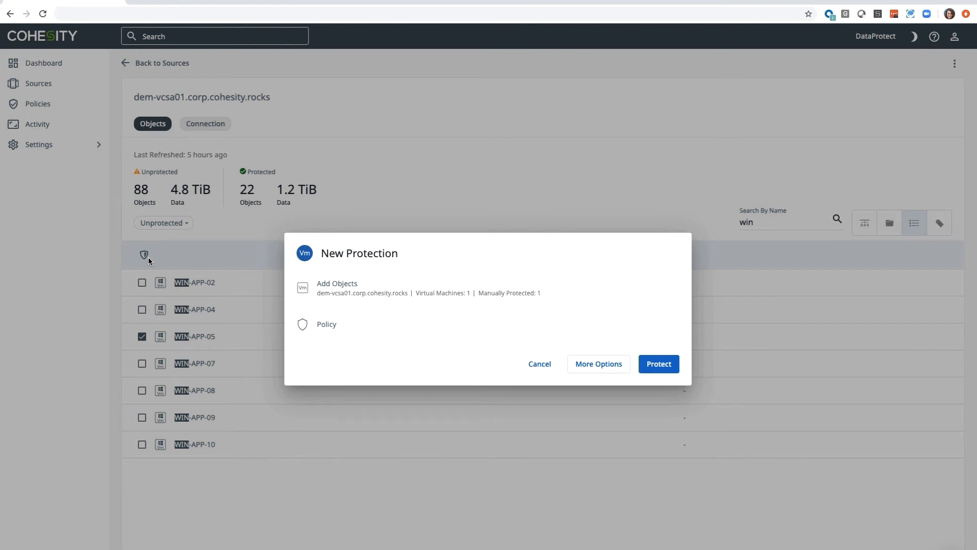
pyautogui.click(599, 336)
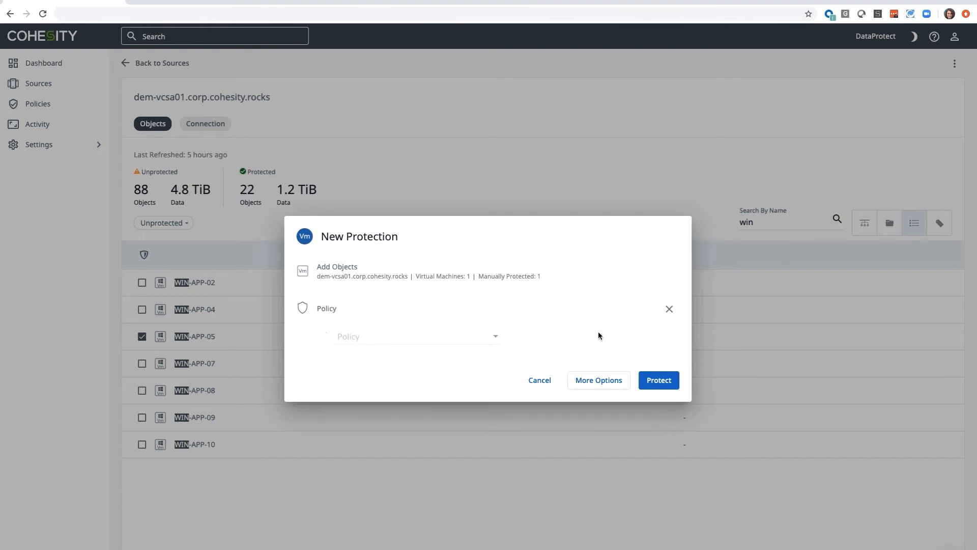
pyautogui.click(497, 337)
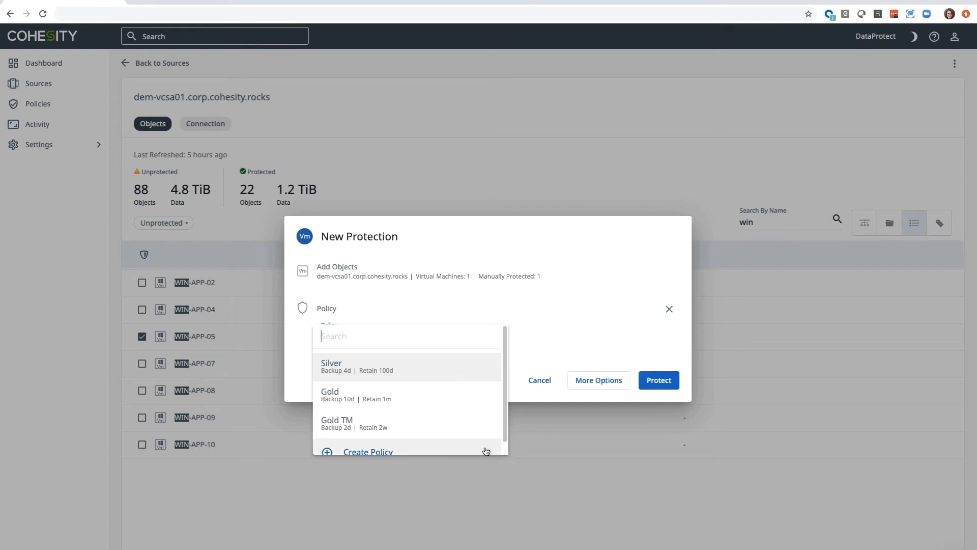
pyautogui.click(473, 378)
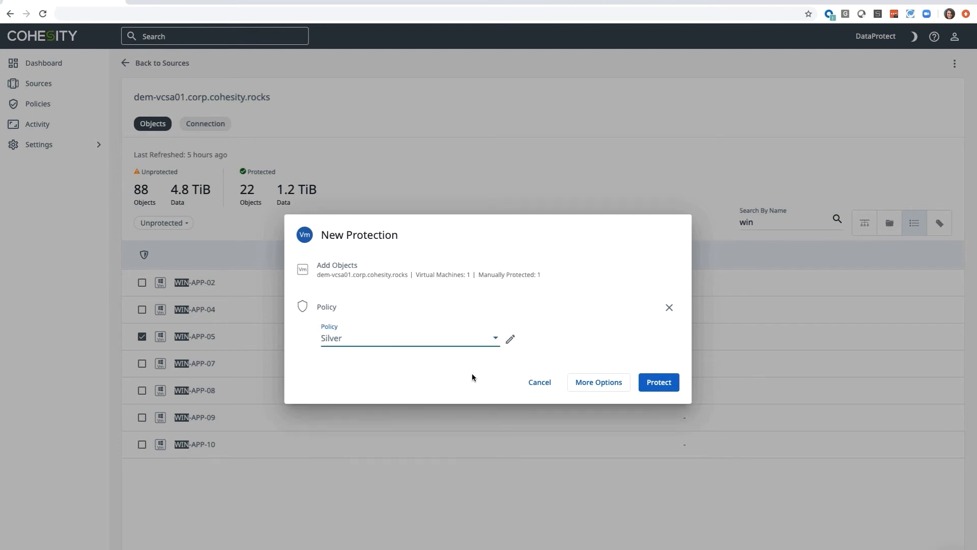
# Review the new protection's additional settings with more options shown, and protect the virtual machine.
pyautogui.click(625, 387)
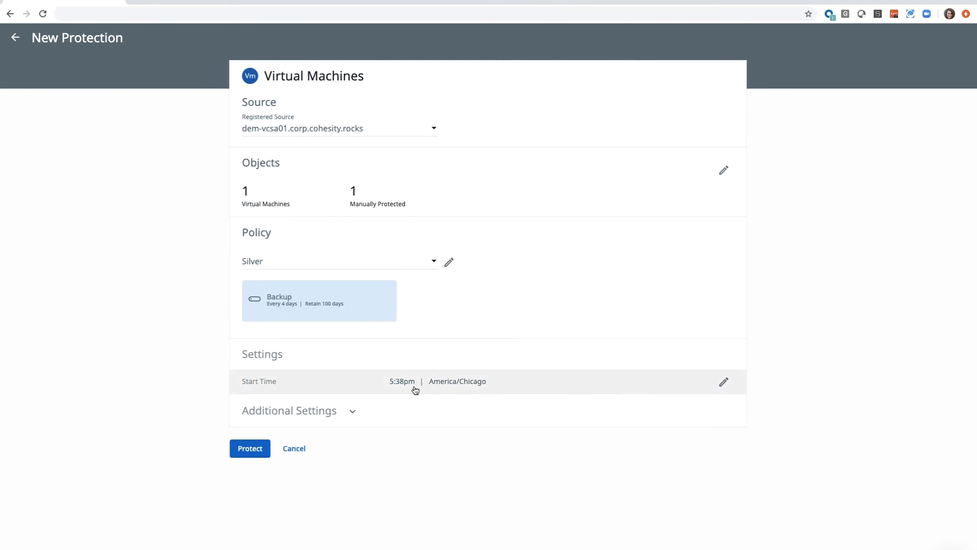
pyautogui.click(351, 411)
pyautogui.scroll(-1, 757, 444)
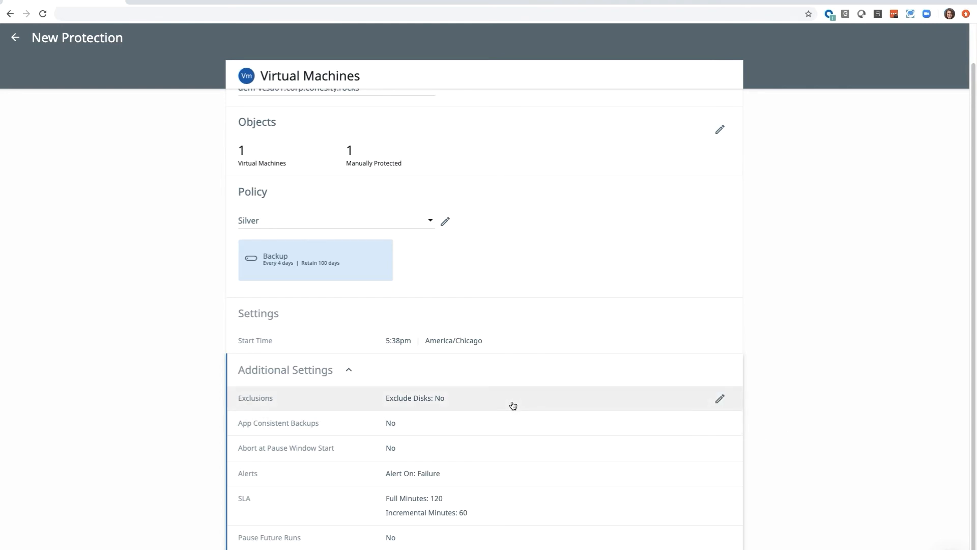
pyautogui.click(348, 370)
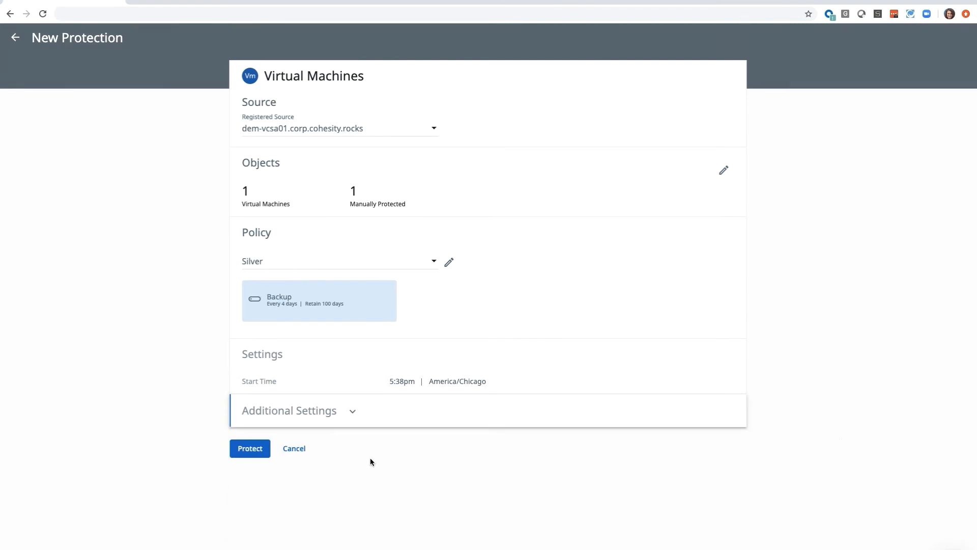
pyautogui.click(267, 449)
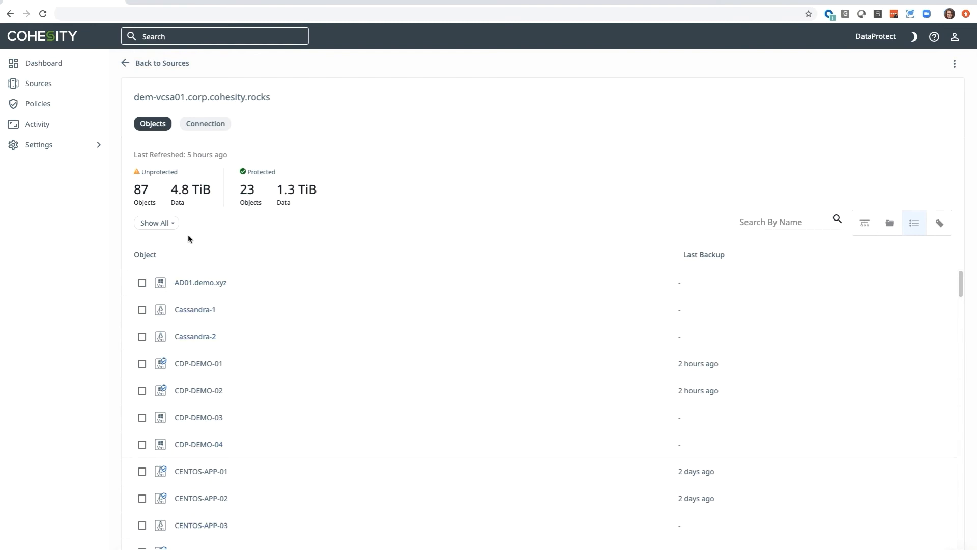
# Show only the source's protected objects and set up a recovery for the virtual machine CDP-DEMO-01.
pyautogui.click(172, 223)
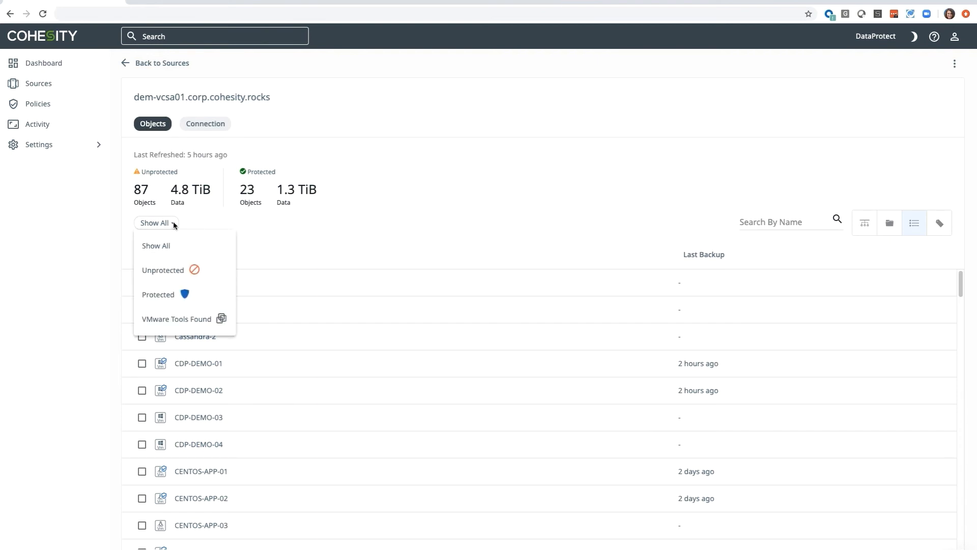
pyautogui.click(207, 295)
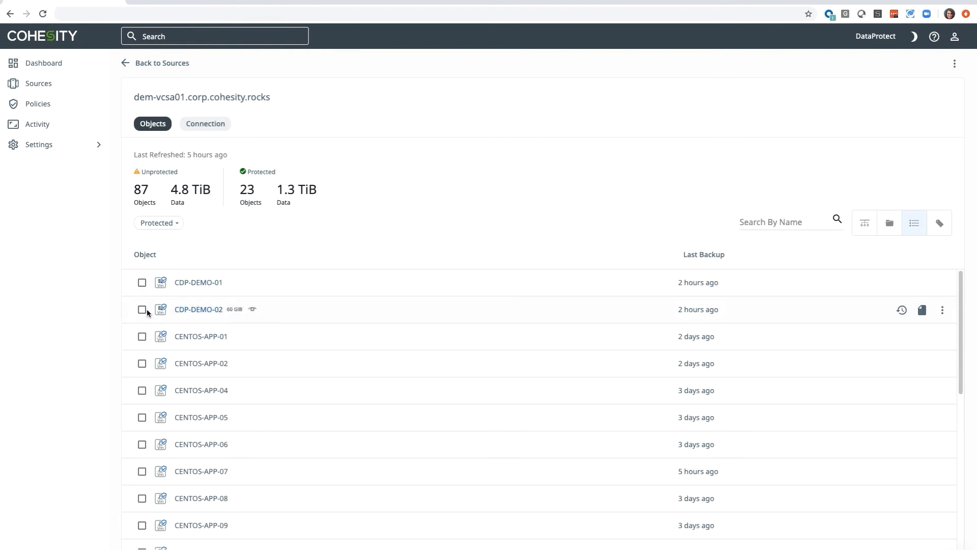
pyautogui.click(142, 283)
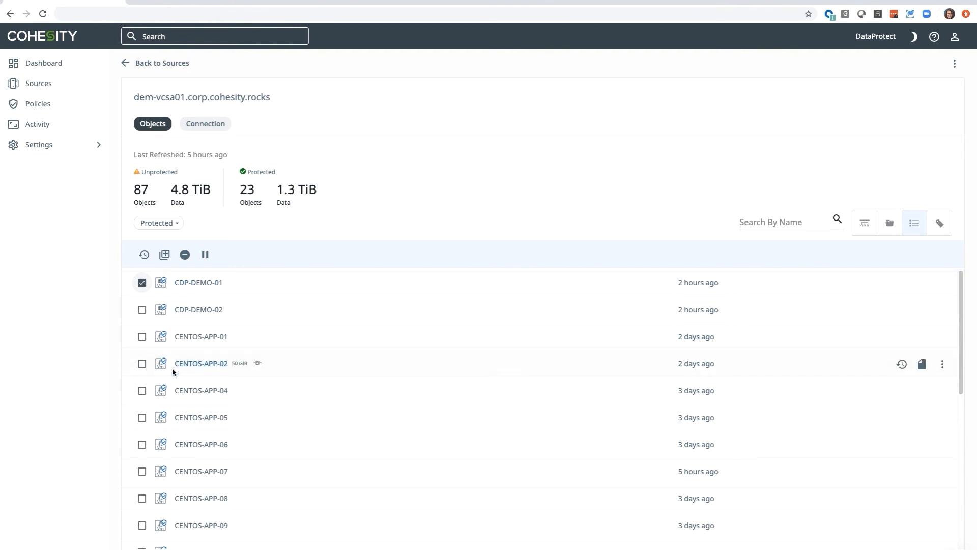
pyautogui.click(147, 260)
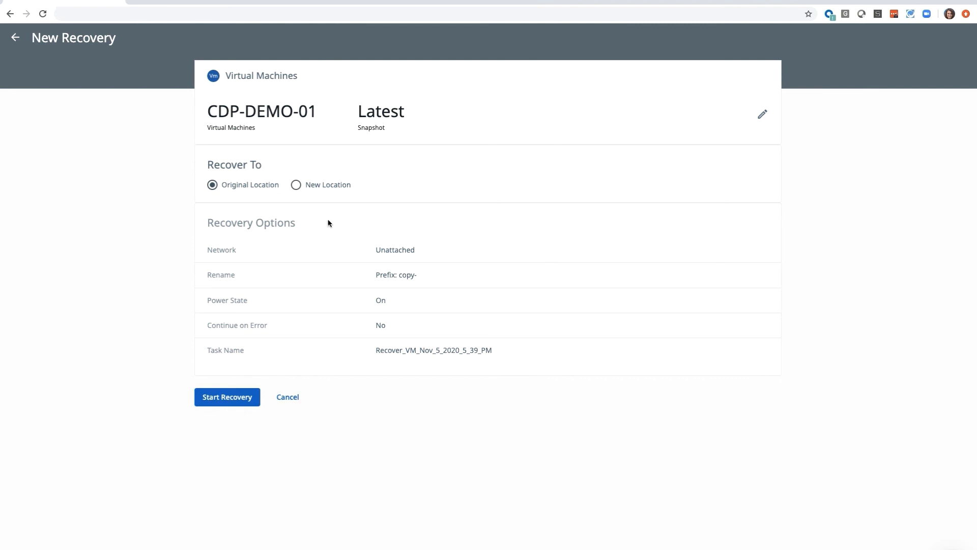
# Change the rename prefix for the recovered virtual machine to "tm-".
pyautogui.click(408, 279)
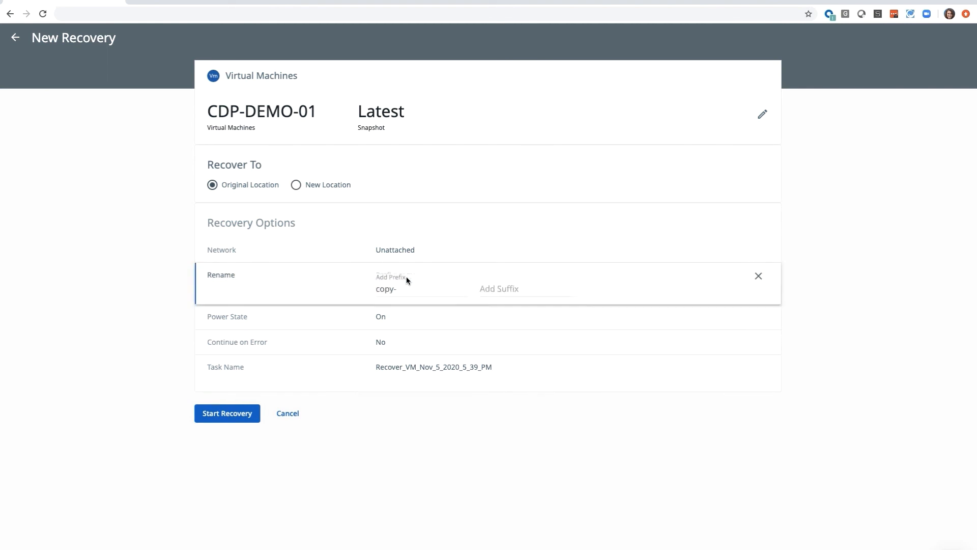
pyautogui.moveTo(394, 286); pyautogui.dragTo(373, 287)
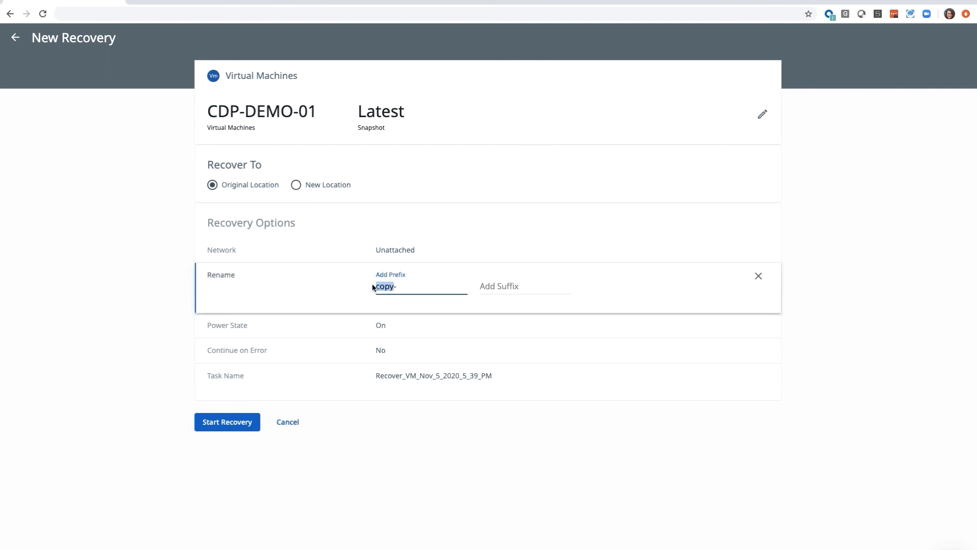
pyautogui.write('tm-')
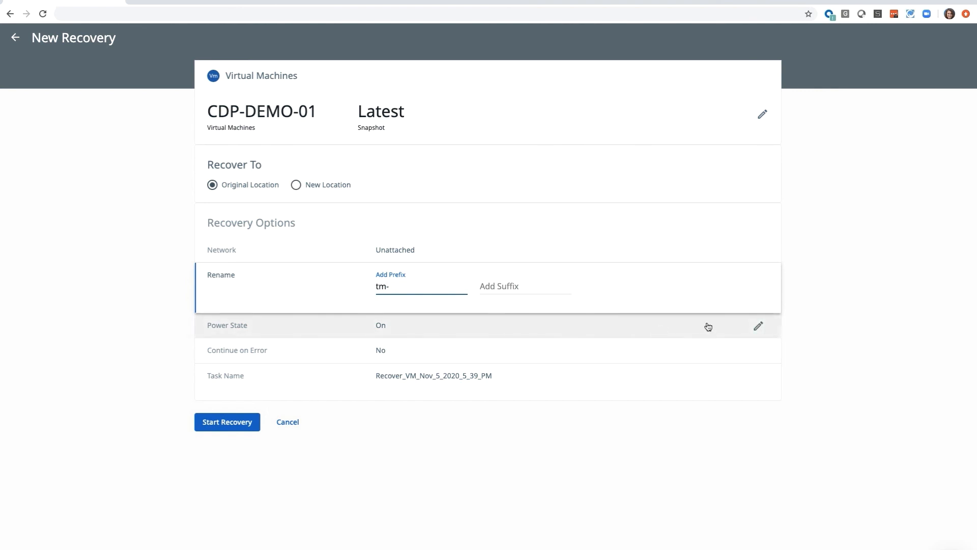
pyautogui.click(818, 310)
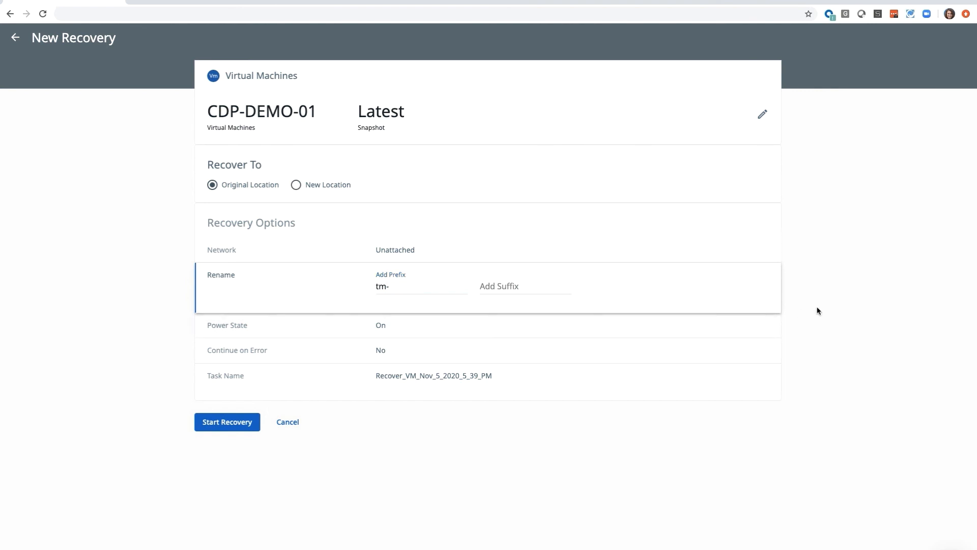
# Start the recovery of CDP-DEMO-01 and return to the dashboard.
pyautogui.click(253, 430)
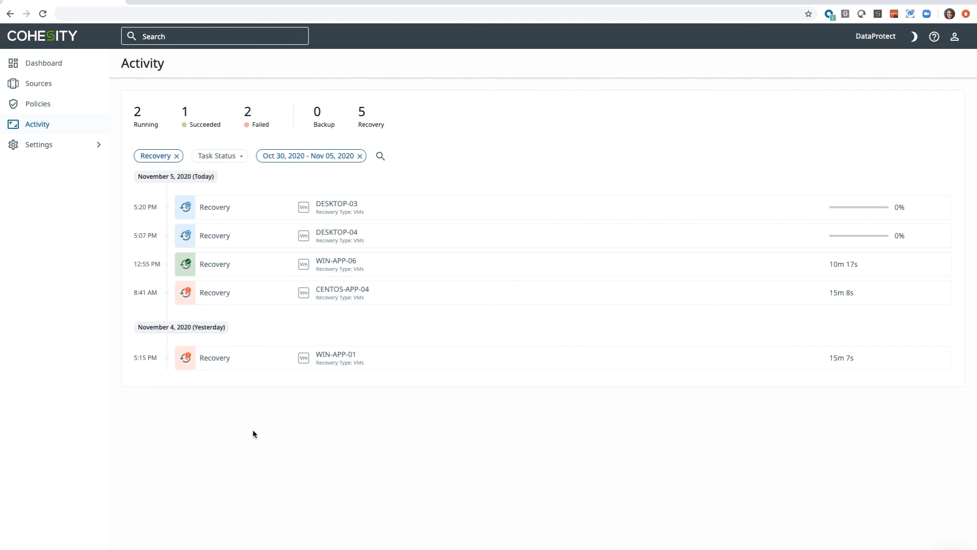
pyautogui.click(94, 69)
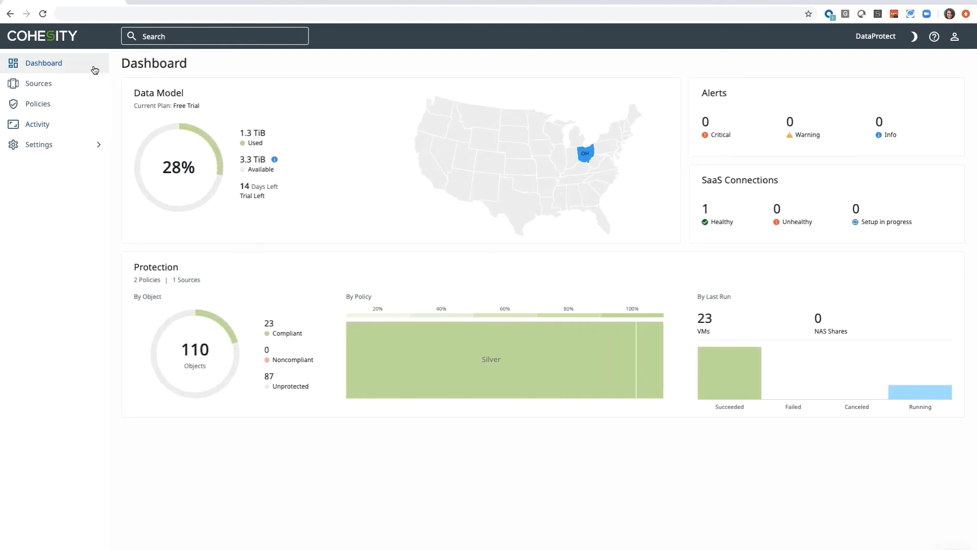